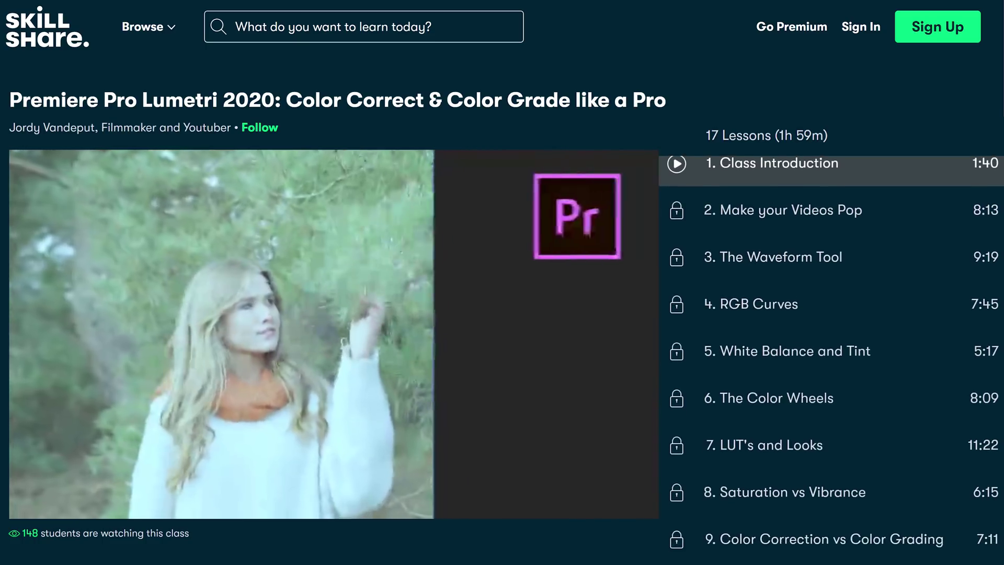
Apply the Hard Contrast input LUT in Basic Correction, then lower Highlights to -56,8 and Whites to -67,9
{"action": "scroll", "coordinate": [832, 345], "scroll_direction": "down", "scroll_amount": 2}
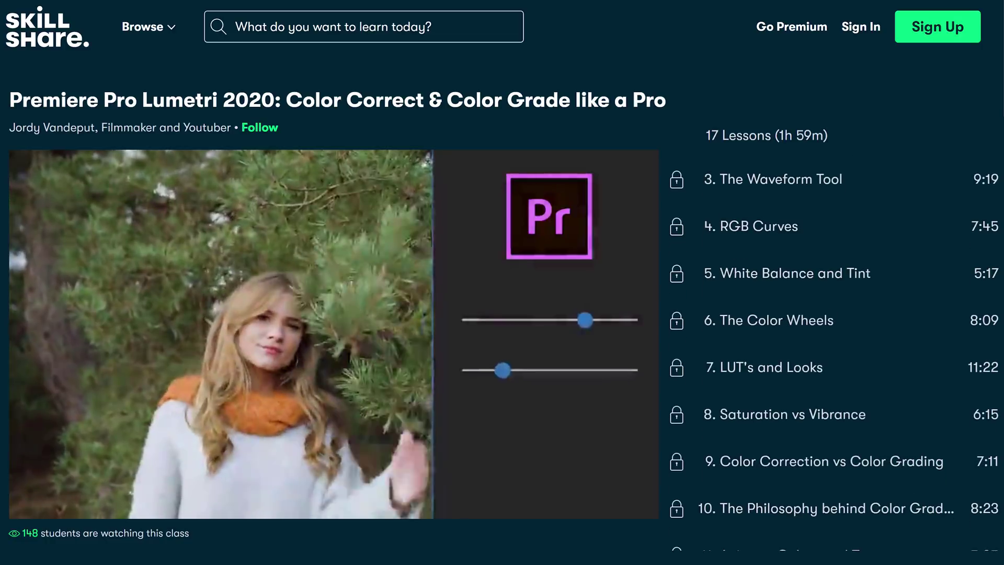
{"action": "scroll", "coordinate": [832, 345], "scroll_direction": "down", "scroll_amount": 3}
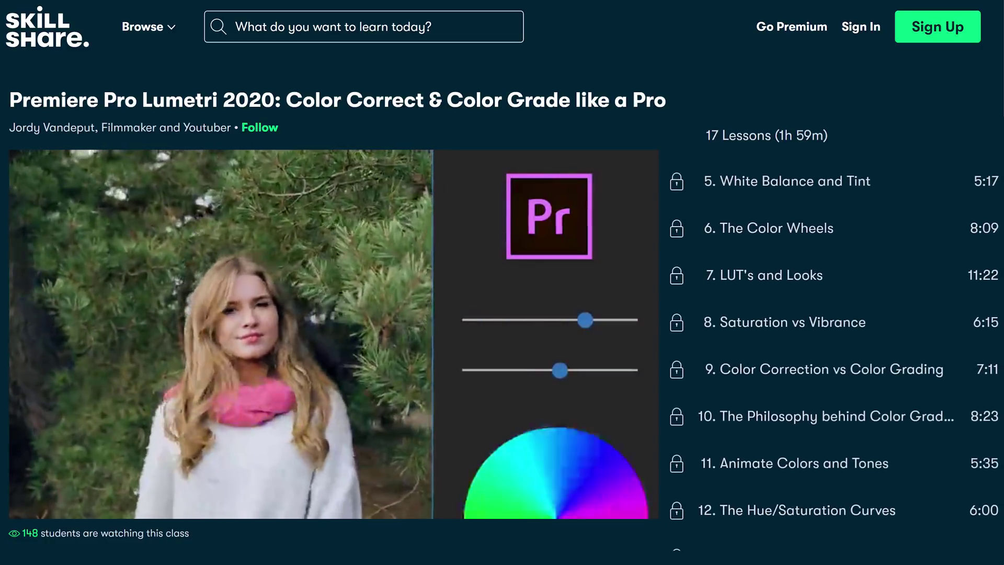
{"action": "scroll", "coordinate": [832, 345], "scroll_direction": "down", "scroll_amount": 3}
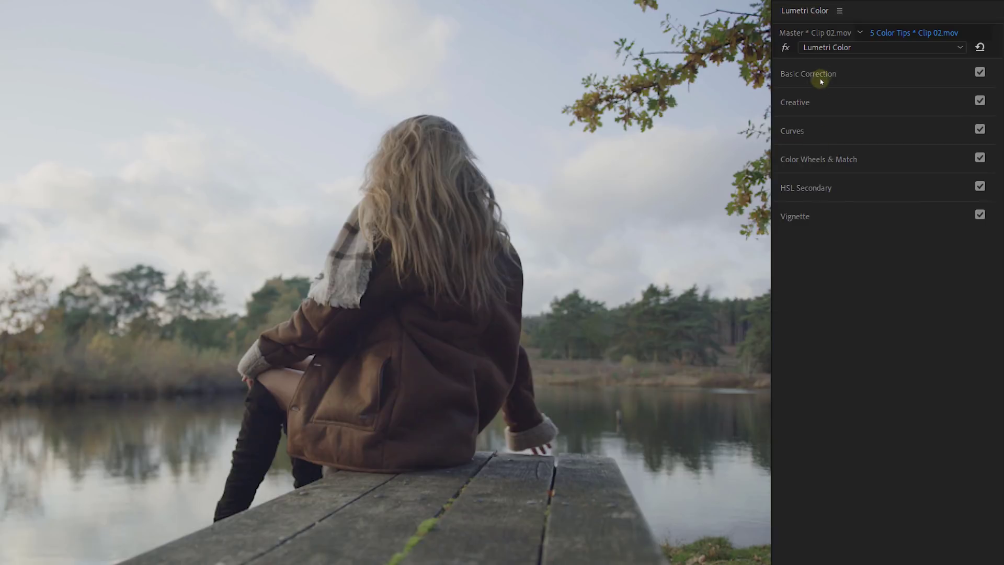
{"action": "left_click", "coordinate": [821, 75]}
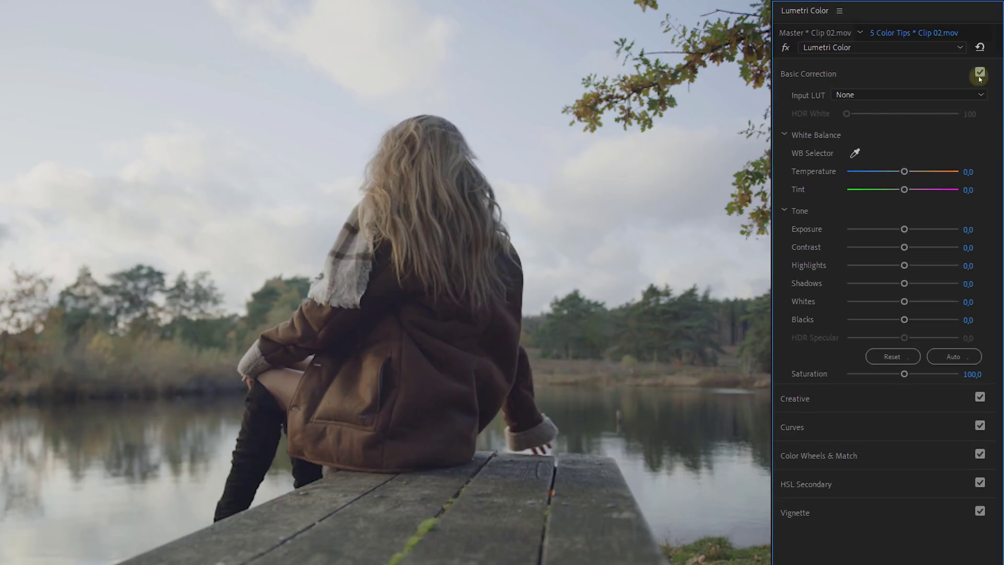
{"action": "left_click", "coordinate": [811, 400]}
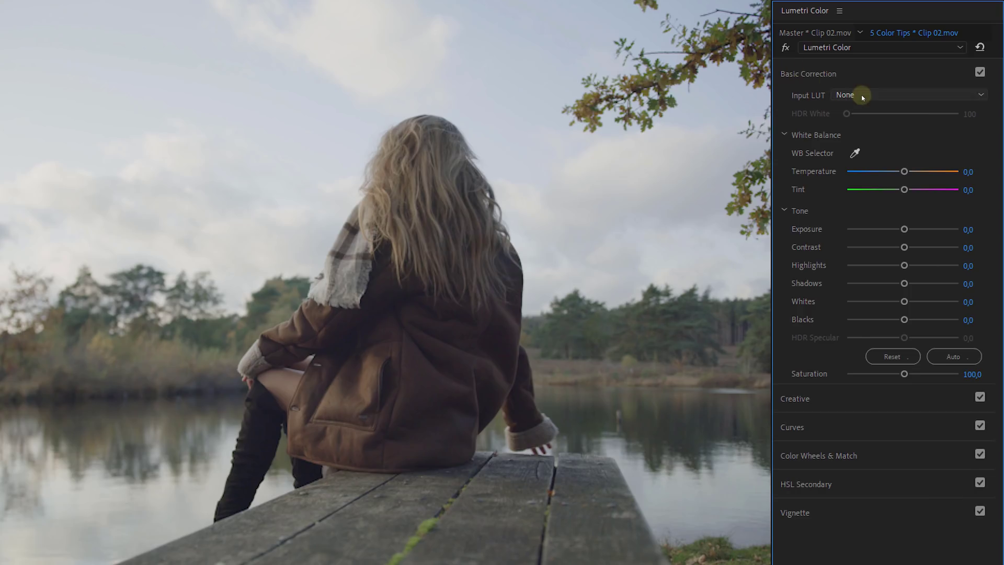
{"action": "left_click", "coordinate": [861, 96]}
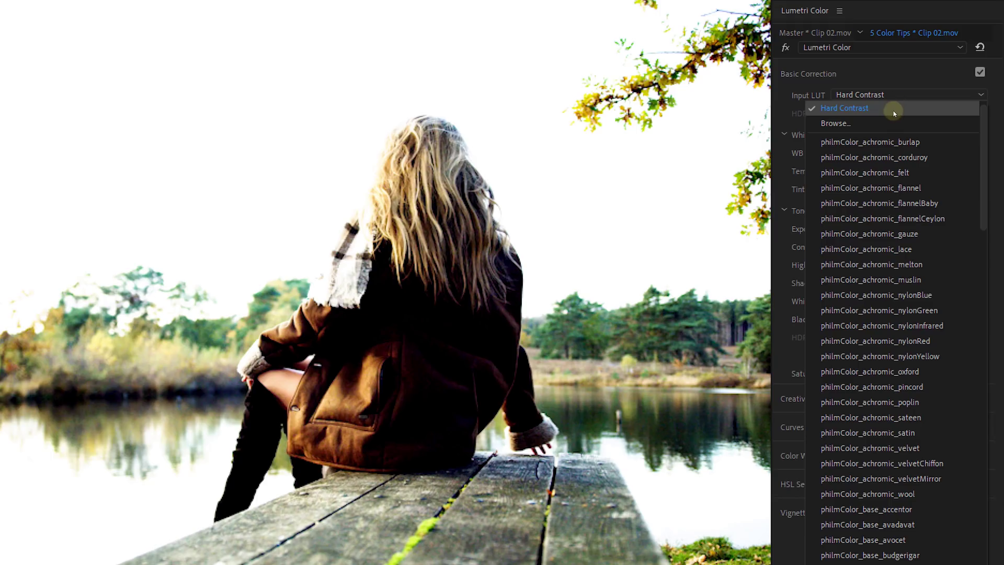
{"action": "left_click", "coordinate": [893, 111]}
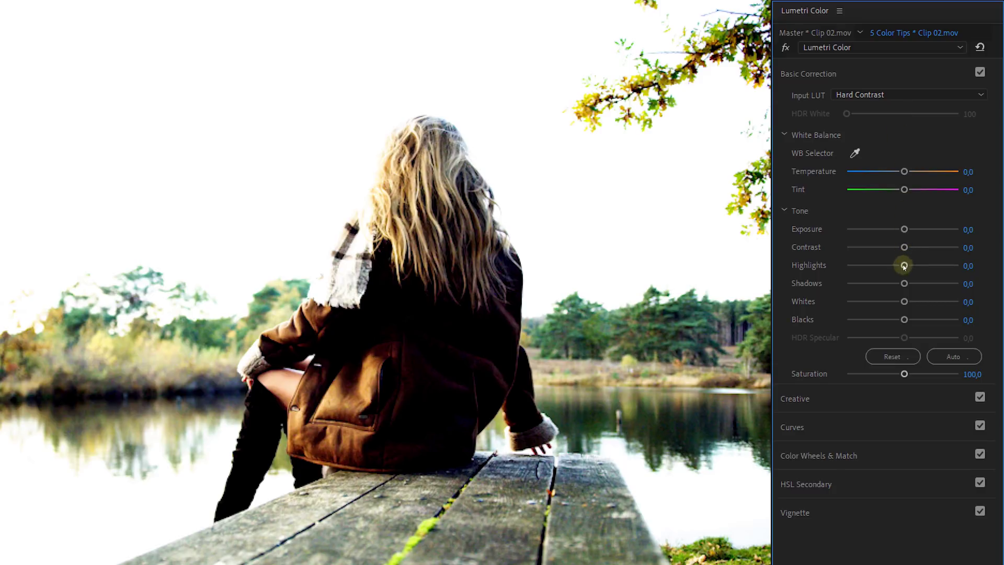
{"action": "left_click_drag", "start_coordinate": [905, 265], "coordinate": [870, 266]}
{"action": "left_click_drag", "start_coordinate": [904, 302], "coordinate": [865, 303]}
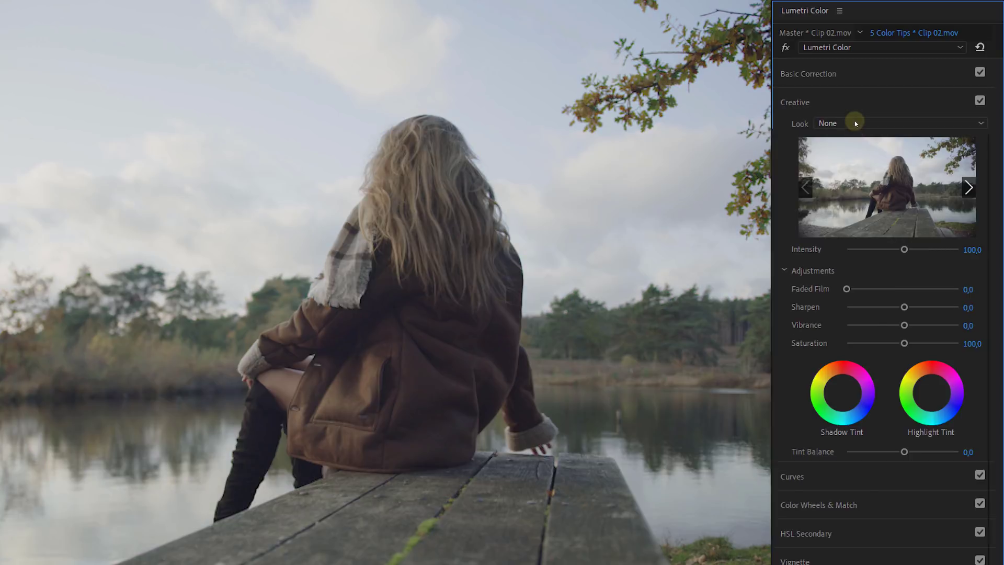
Apply the Hard Contrast creative look, then set Exposure to -0.8 and Contrast to 48
{"action": "left_click", "coordinate": [853, 124]}
{"action": "left_click", "coordinate": [855, 148]}
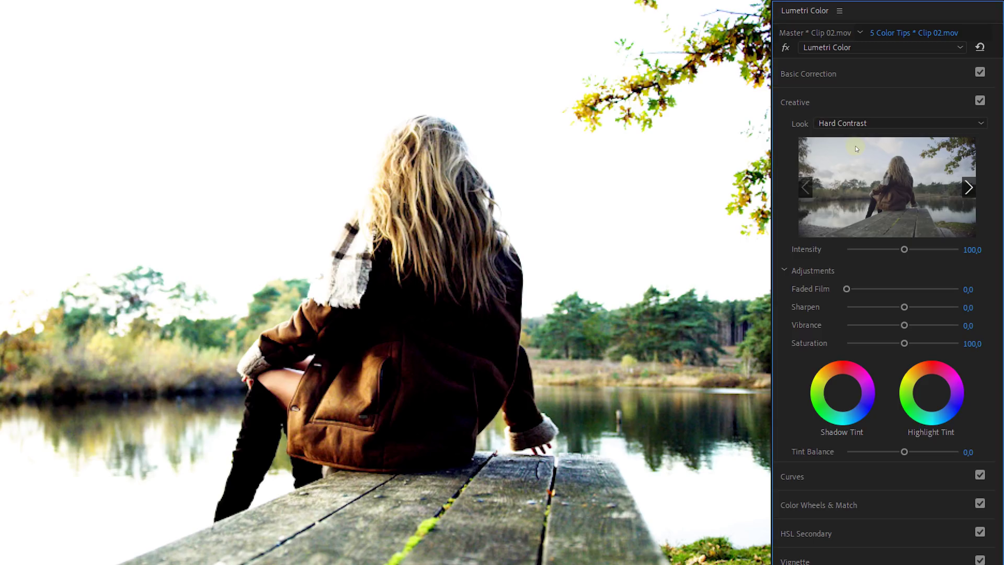
{"action": "left_click", "coordinate": [847, 79]}
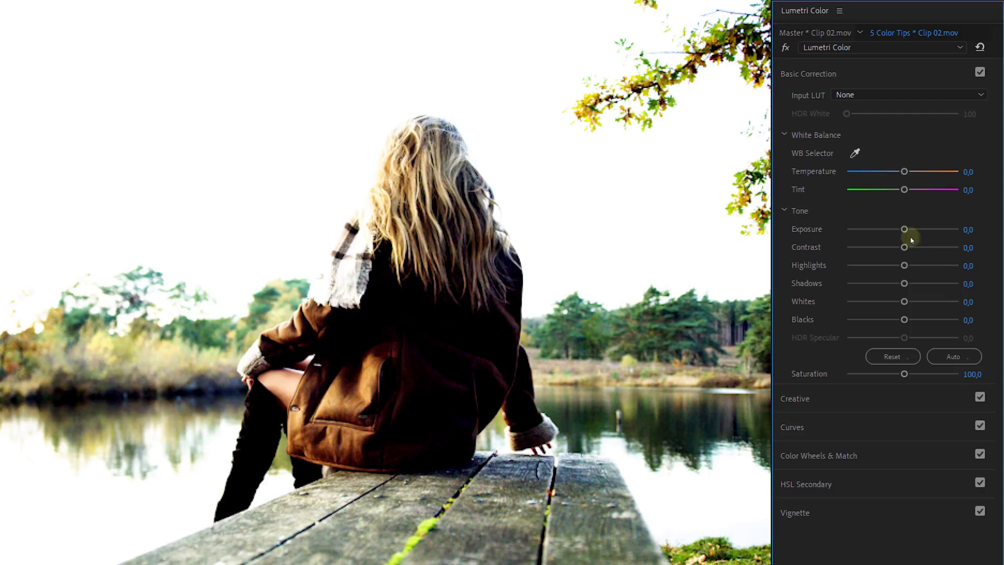
{"action": "left_click_drag", "start_coordinate": [904, 229], "coordinate": [894, 229]}
{"action": "left_click_drag", "start_coordinate": [904, 265], "coordinate": [847, 265]}
Set Highlights and Whites to -150, Shadows to 66 and Blacks to 100
{"action": "left_click_drag", "start_coordinate": [905, 301], "coordinate": [846, 301]}
{"action": "left_click_drag", "start_coordinate": [904, 247], "coordinate": [930, 247]}
{"action": "left_click_drag", "start_coordinate": [904, 319], "coordinate": [960, 319]}
{"action": "left_click_drag", "start_coordinate": [904, 283], "coordinate": [946, 265]}
{"action": "left_click_drag", "start_coordinate": [971, 301], "coordinate": [946, 301]}
{"action": "left_click_drag", "start_coordinate": [936, 283], "coordinate": [940, 283]}
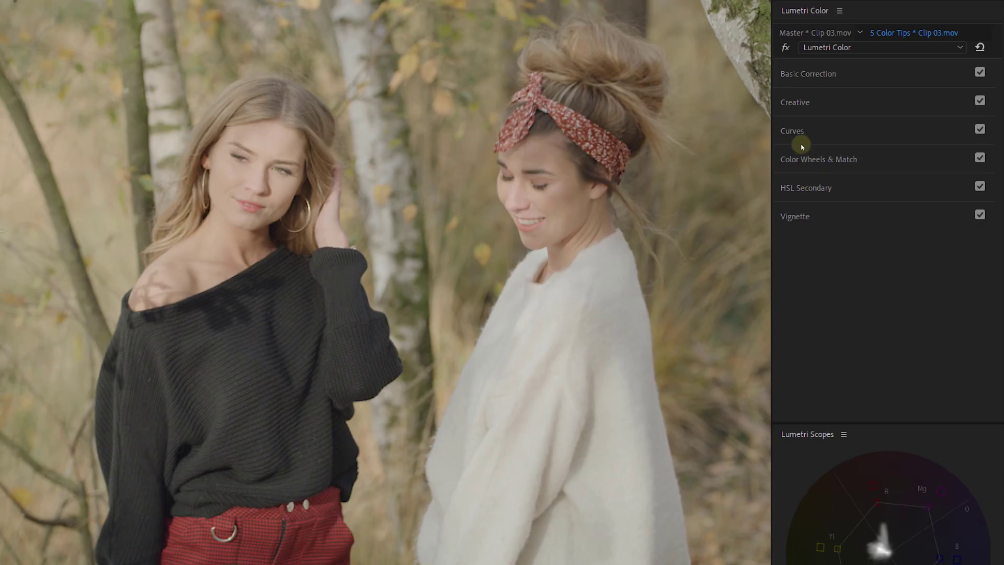
Try darkening the red-orange skin hues with the Hue vs Luma curve in Curves
{"action": "left_click", "coordinate": [792, 131]}
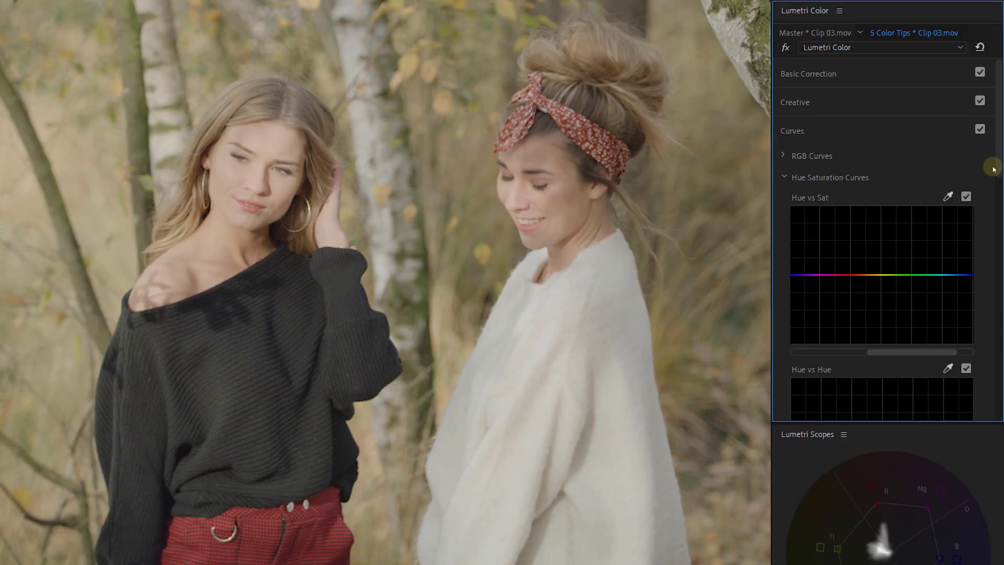
{"action": "left_click_drag", "start_coordinate": [994, 168], "coordinate": [987, 285]}
{"action": "left_click_drag", "start_coordinate": [919, 330], "coordinate": [935, 330]}
{"action": "left_click", "coordinate": [842, 255]}
{"action": "left_click_drag", "start_coordinate": [858, 257], "coordinate": [858, 289]}
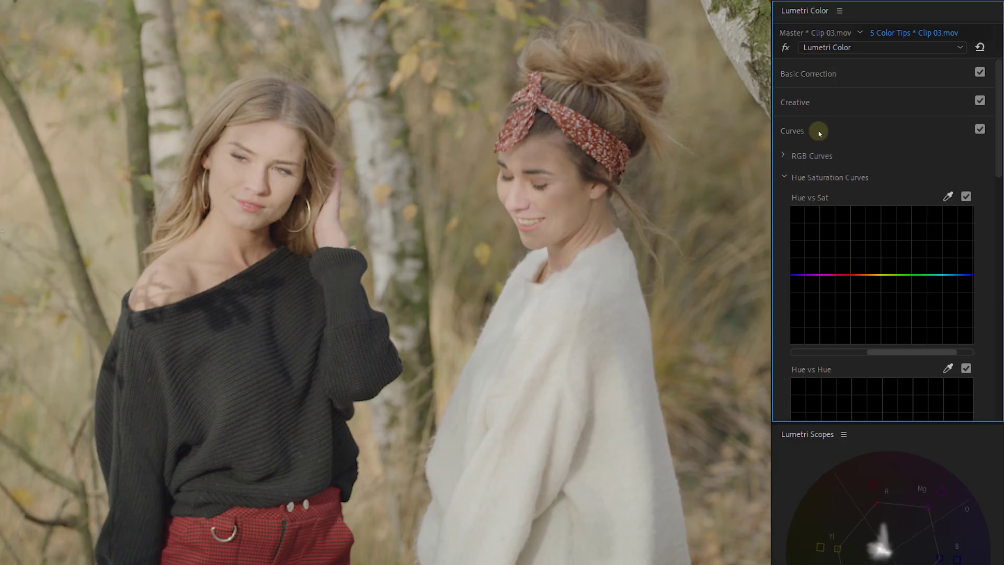
{"action": "left_click", "coordinate": [811, 130]}
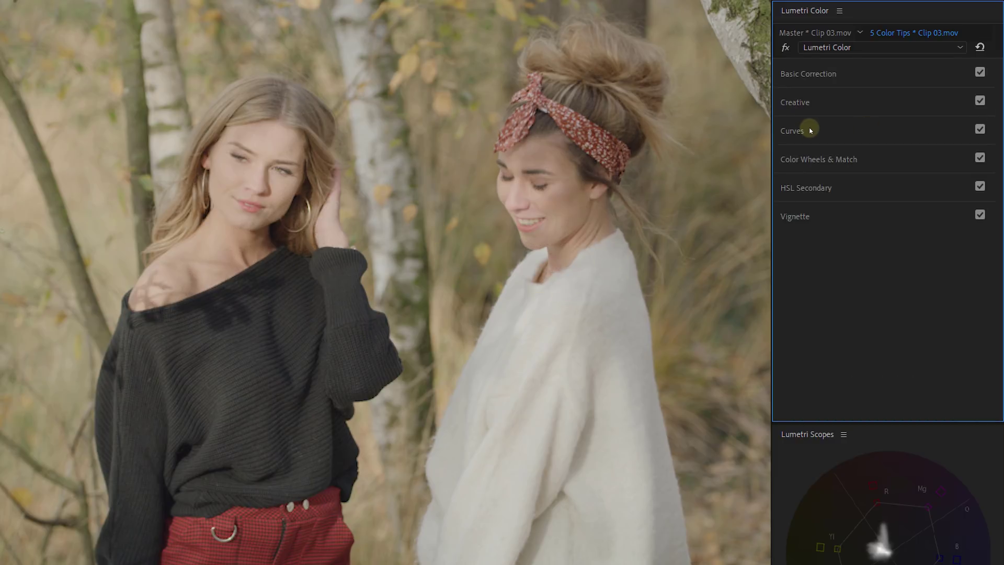
Key the red hues in HSL Secondary, adjust the L range and set Blur to 12,0
{"action": "left_click", "coordinate": [823, 189]}
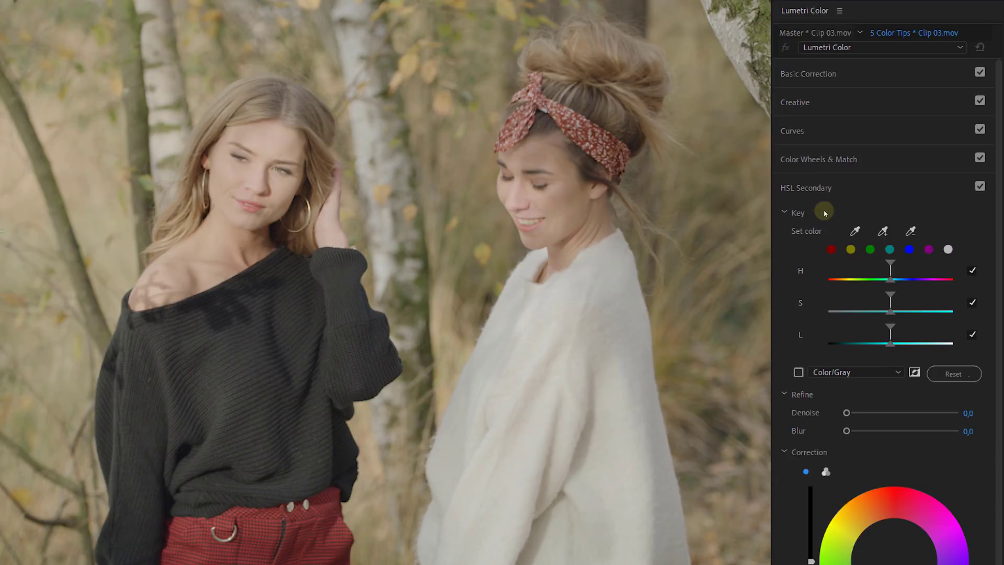
{"action": "left_click", "coordinate": [831, 250]}
{"action": "left_click_drag", "start_coordinate": [887, 333], "coordinate": [890, 331]}
{"action": "left_click_drag", "start_coordinate": [847, 430], "coordinate": [879, 414]}
{"action": "scroll", "coordinate": [806, 381], "scroll_direction": "down", "scroll_amount": 3}
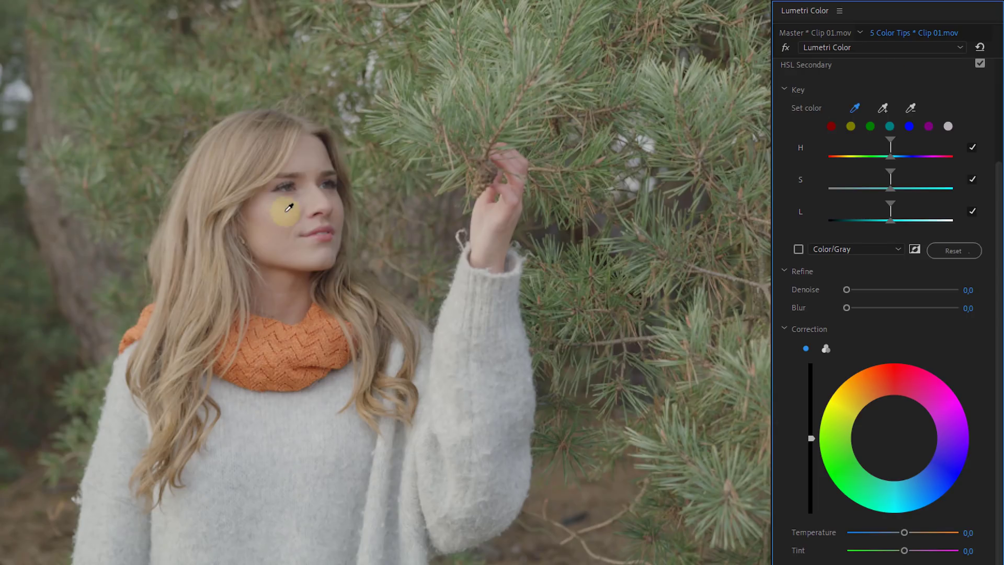
Sample the woman's cheek for the key, widen its L and S ranges, and set Blur to 22,2
{"action": "left_click", "coordinate": [288, 208]}
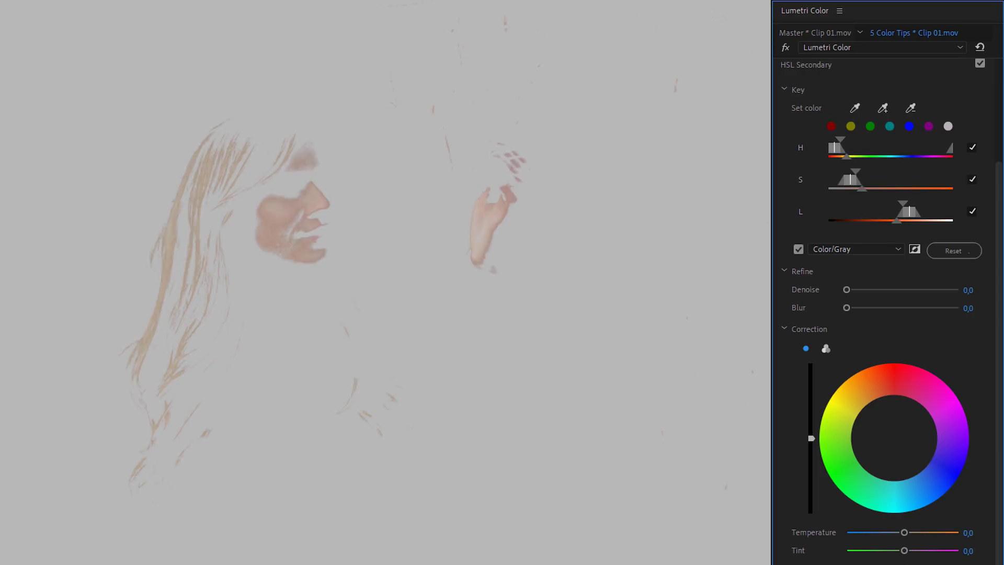
{"action": "left_click_drag", "start_coordinate": [904, 208], "coordinate": [860, 223]}
{"action": "left_click_drag", "start_coordinate": [858, 175], "coordinate": [864, 172]}
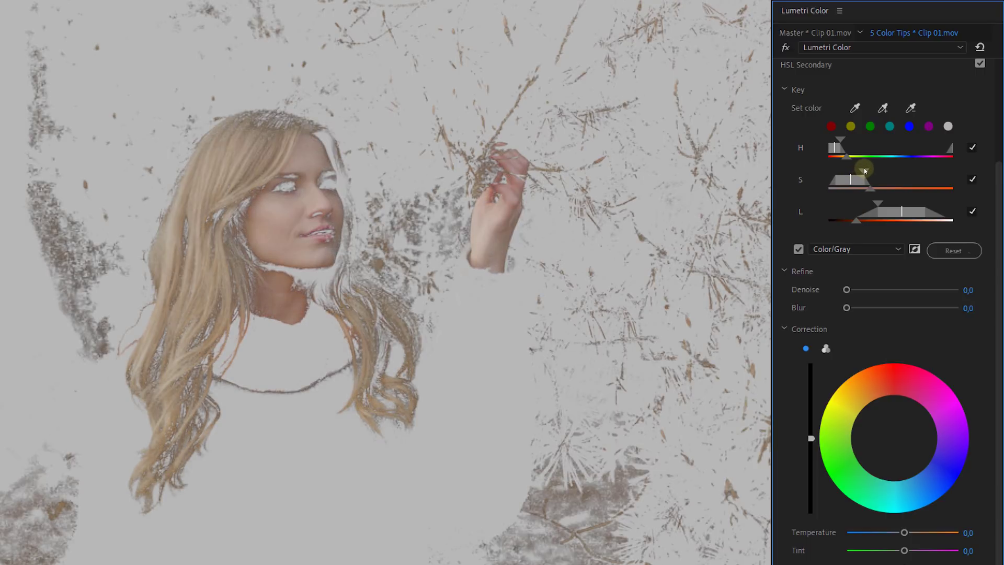
{"action": "left_click_drag", "start_coordinate": [847, 307], "coordinate": [930, 308]}
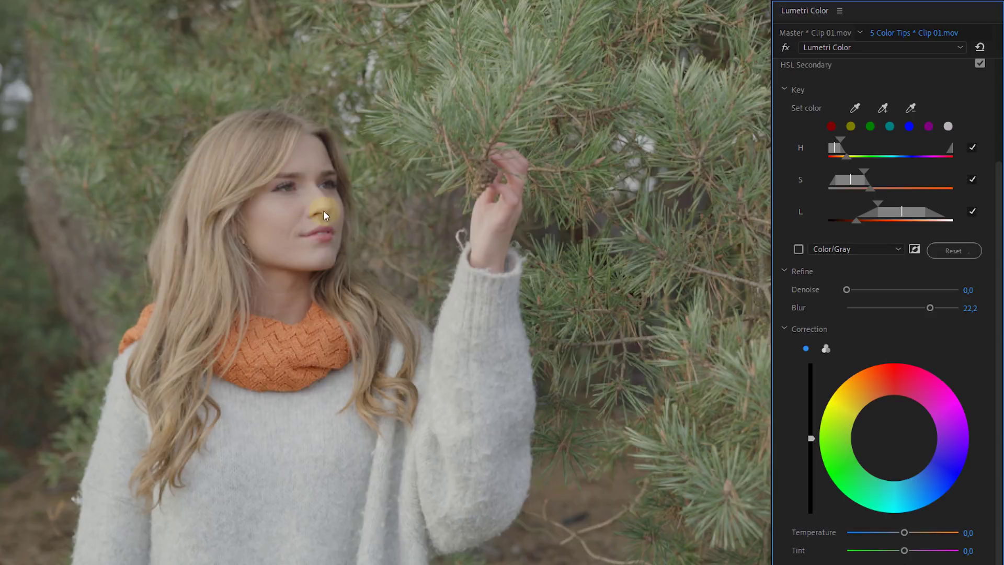
{"action": "scroll", "coordinate": [914, 497], "scroll_direction": "down", "scroll_amount": 3}
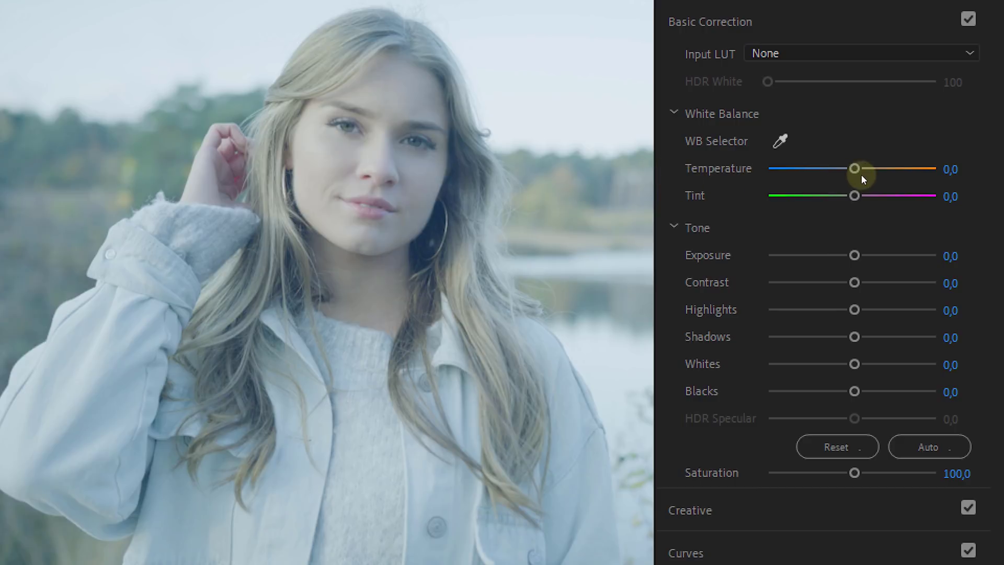
Raise the white balance Temperature of the portrait to about 59,3
{"action": "left_click_drag", "start_coordinate": [857, 171], "coordinate": [888, 171]}
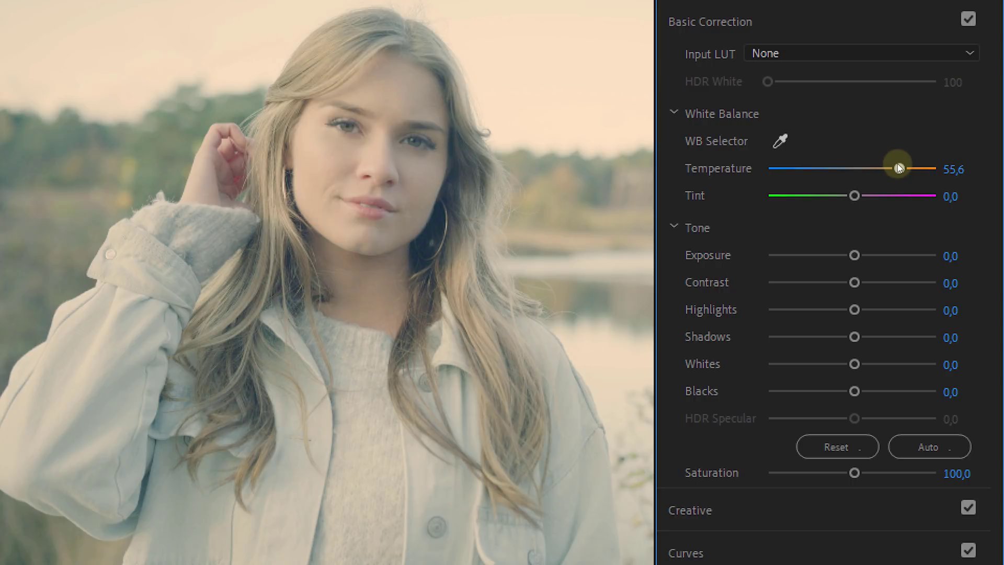
{"action": "left_click_drag", "start_coordinate": [899, 167], "coordinate": [903, 167]}
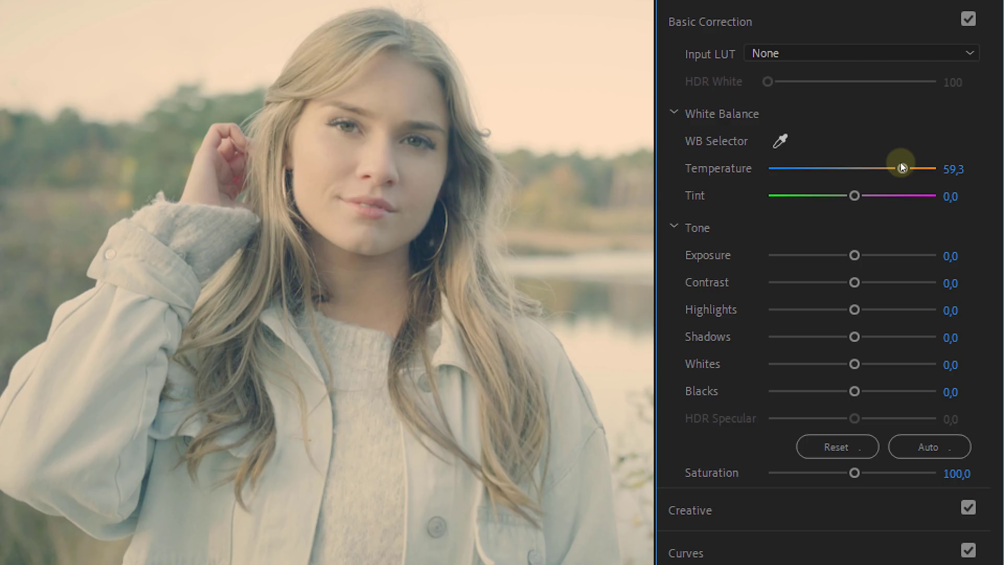
Reset Temperature to 0,0 and push the Midtones color wheel toward orange
{"action": "double_click", "coordinate": [902, 168]}
{"action": "scroll", "coordinate": [806, 367], "scroll_direction": "down", "scroll_amount": 3}
{"action": "left_click", "coordinate": [773, 468]}
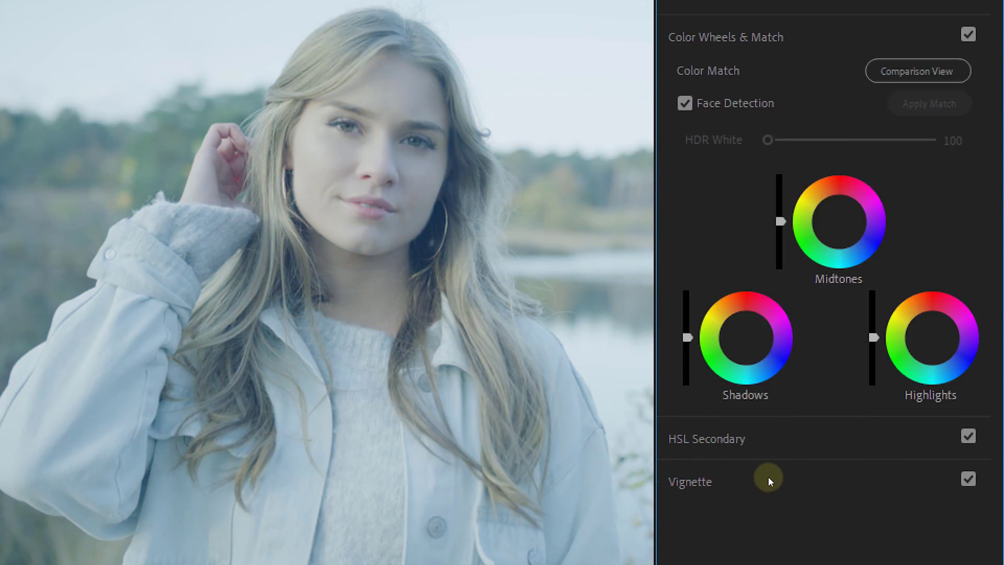
{"action": "left_click_drag", "start_coordinate": [839, 222], "coordinate": [824, 200]}
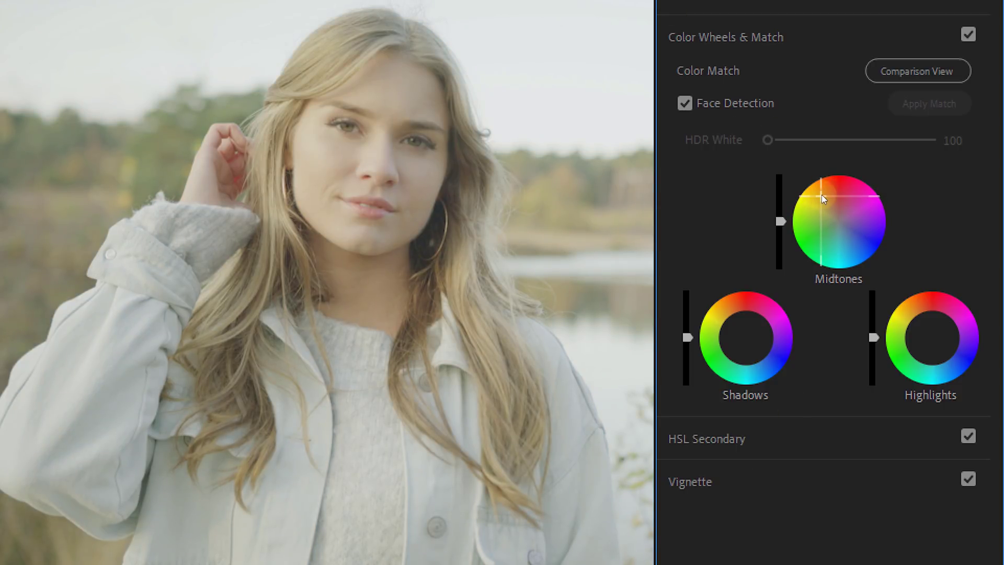
{"action": "left_click", "coordinate": [754, 249]}
{"action": "left_click", "coordinate": [743, 336]}
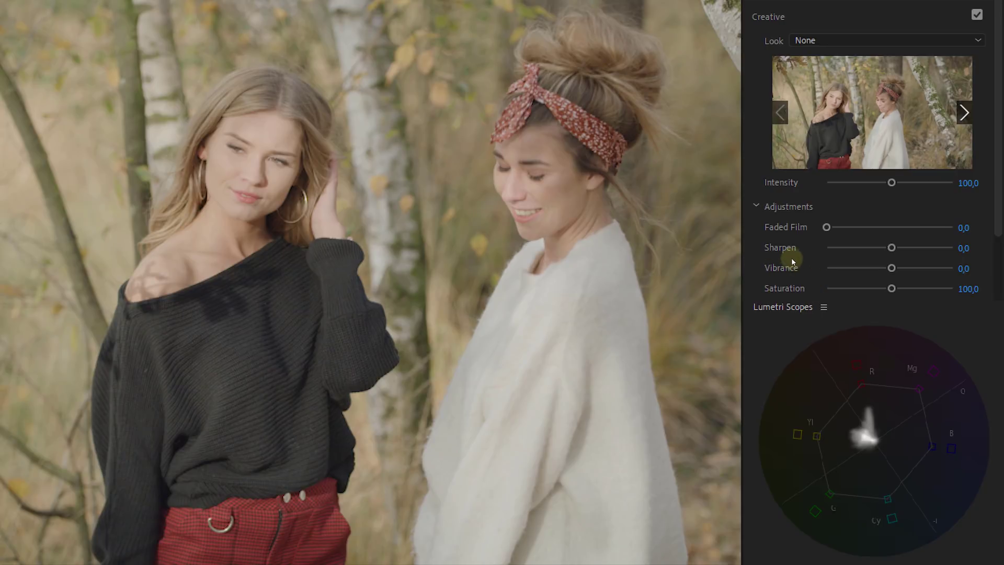
After trying and resetting Saturation, push Vibrance to 100,0 and lower Saturation to 77,8
{"action": "left_click_drag", "start_coordinate": [892, 289], "coordinate": [921, 289]}
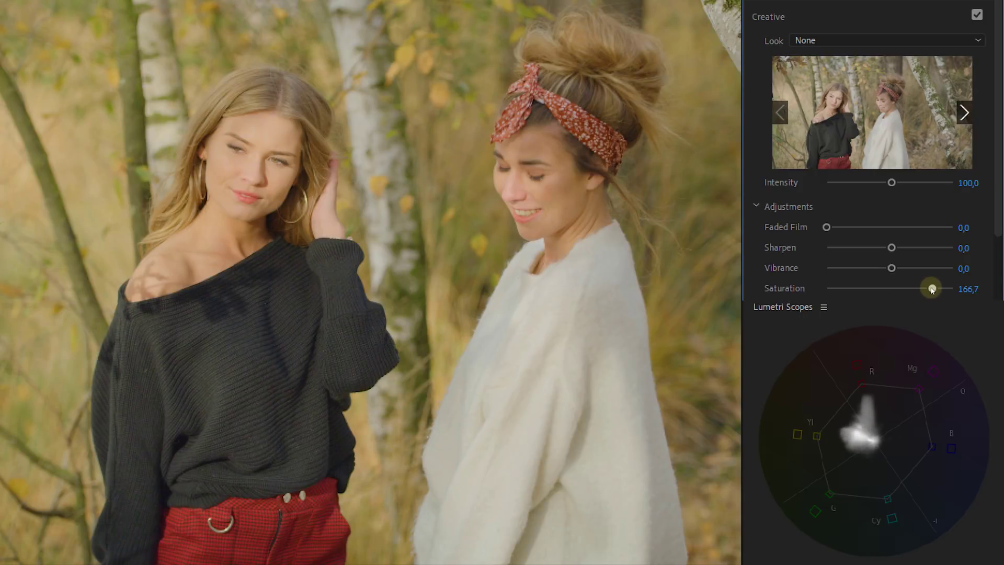
{"action": "double_click", "coordinate": [933, 288]}
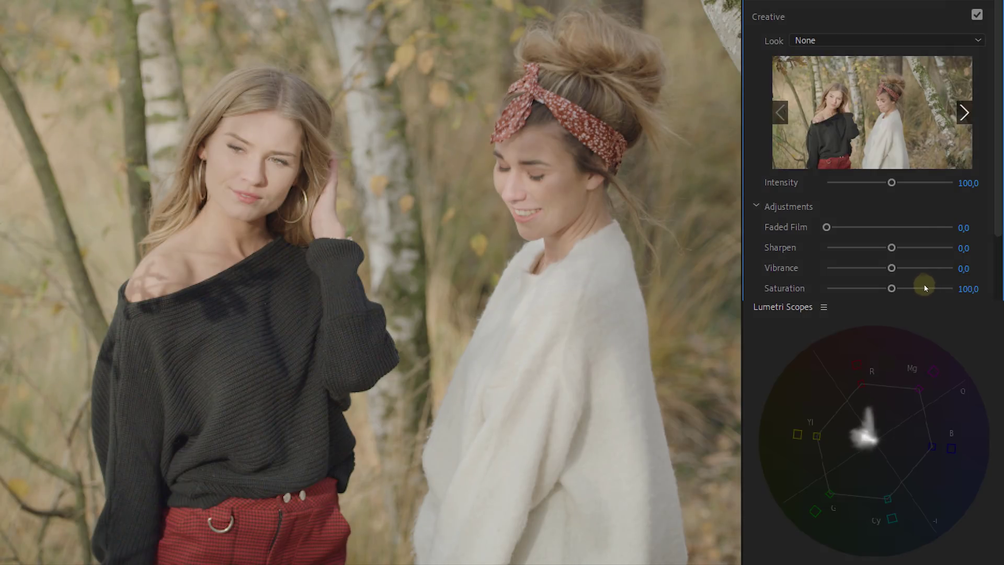
{"action": "left_click_drag", "start_coordinate": [894, 269], "coordinate": [923, 268]}
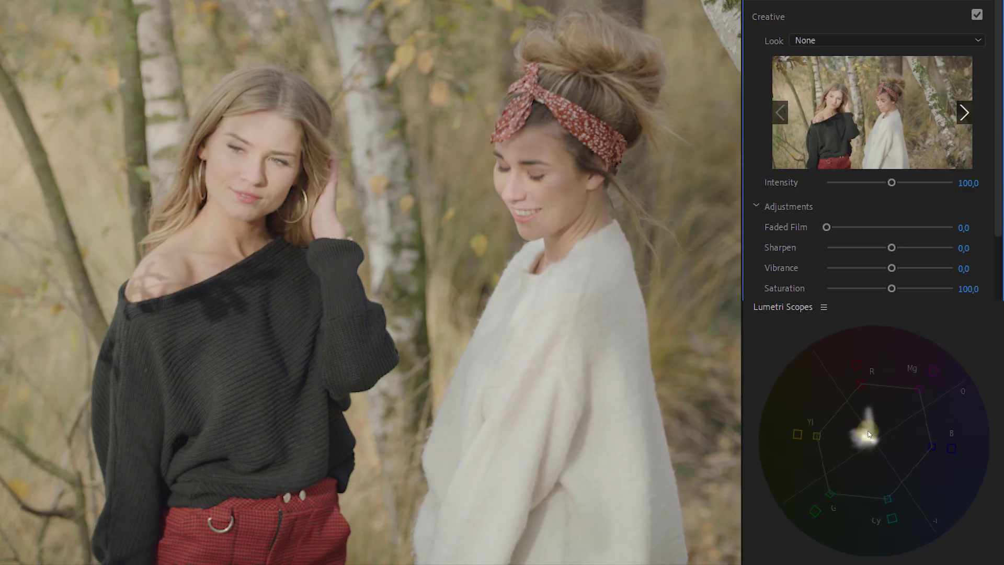
{"action": "left_click_drag", "start_coordinate": [895, 270], "coordinate": [917, 267]}
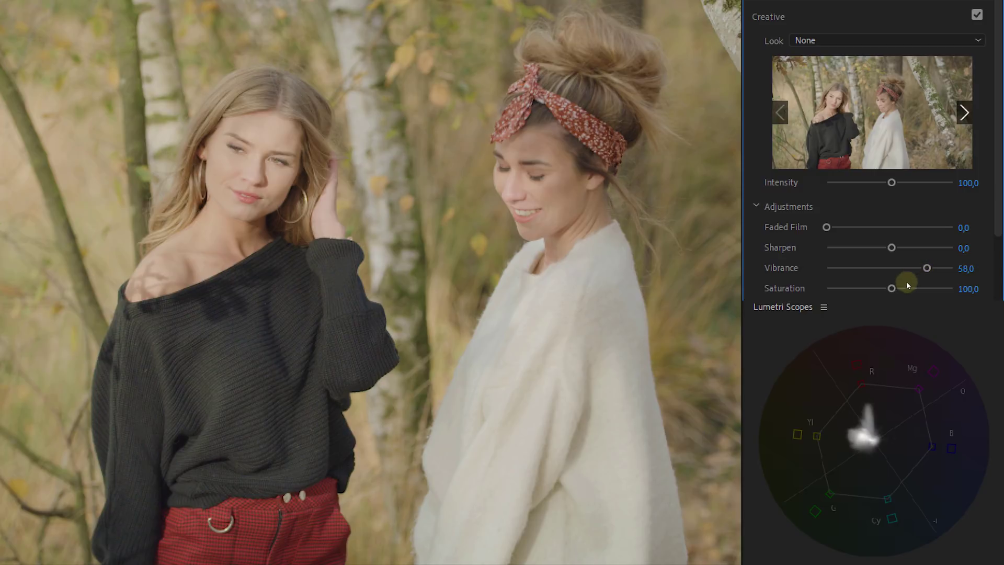
{"action": "left_click_drag", "start_coordinate": [896, 288], "coordinate": [882, 289]}
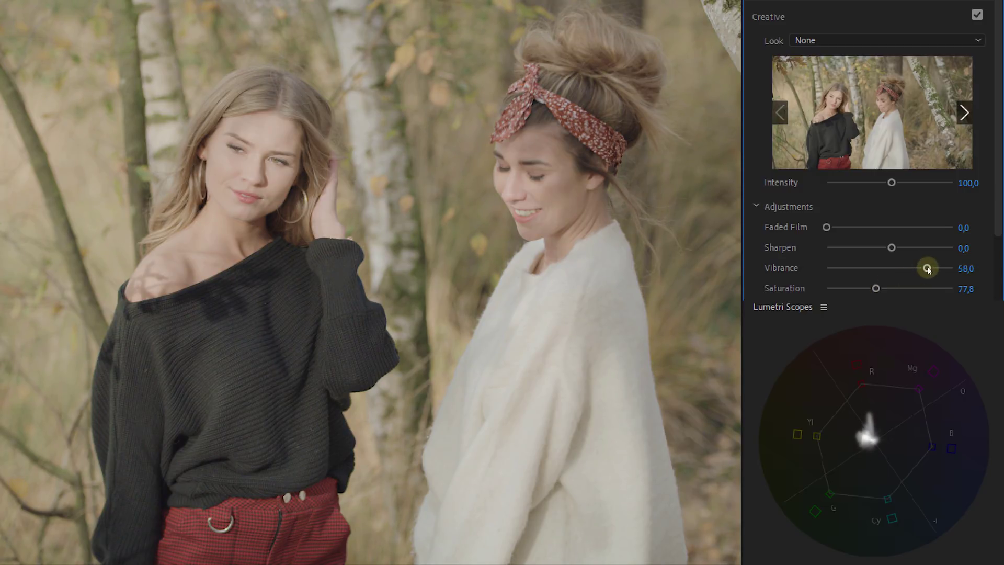
{"action": "left_click_drag", "start_coordinate": [930, 269], "coordinate": [955, 268]}
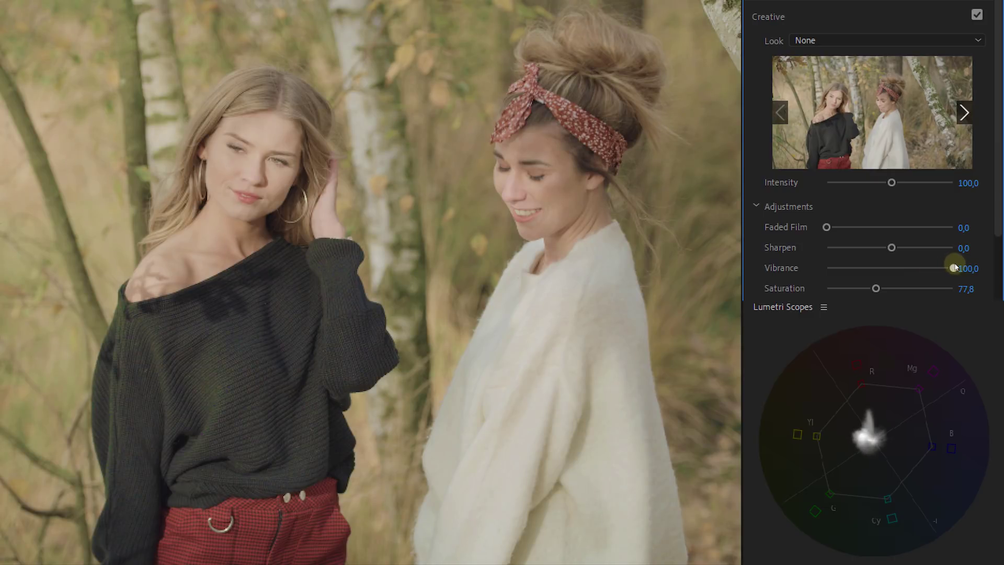